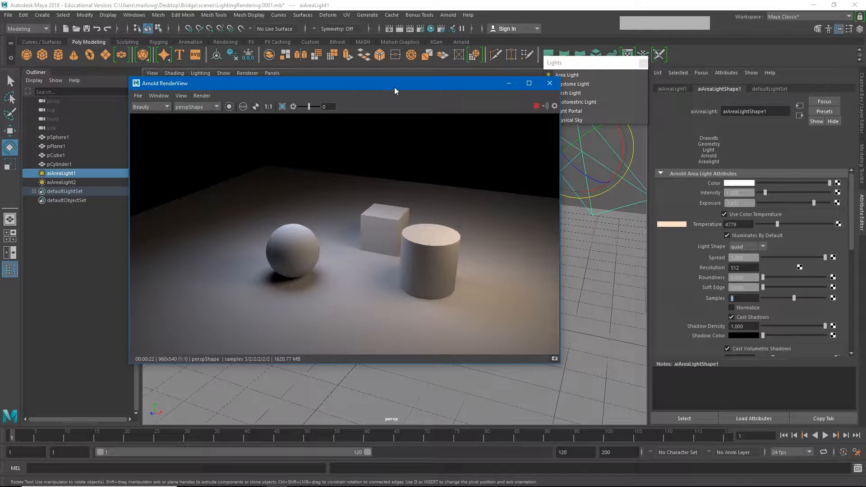
Step: Stop the live Arnold render and minimize the render view to clear the viewport
{"action": "left_click_drag", "start_coordinate": [394, 88], "coordinate": [602, 93]}
{"action": "left_click", "coordinate": [318, 271]}
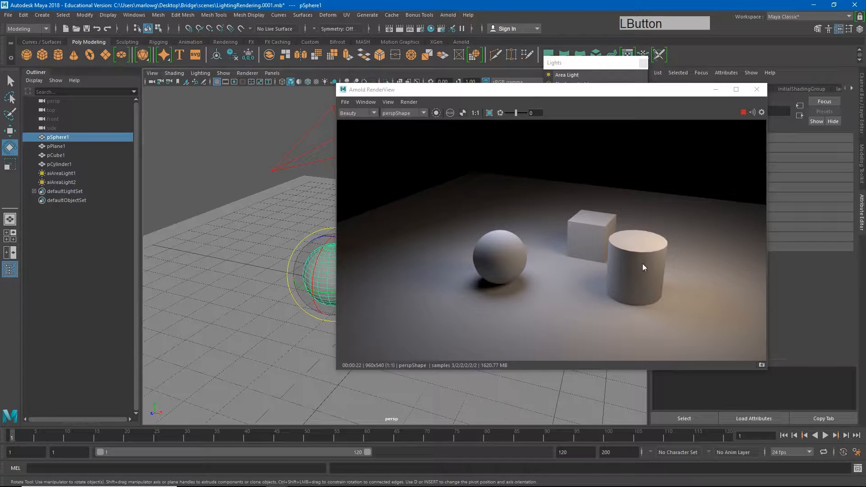
{"action": "left_click", "coordinate": [742, 113]}
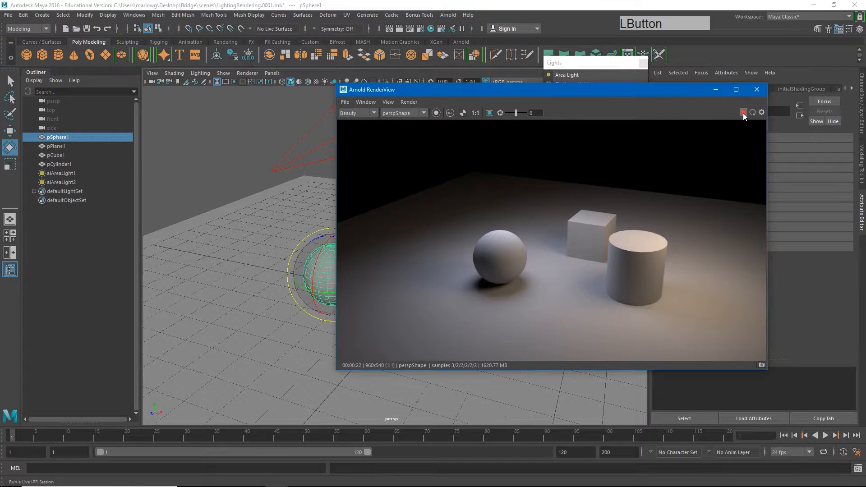
{"action": "left_click", "coordinate": [719, 90]}
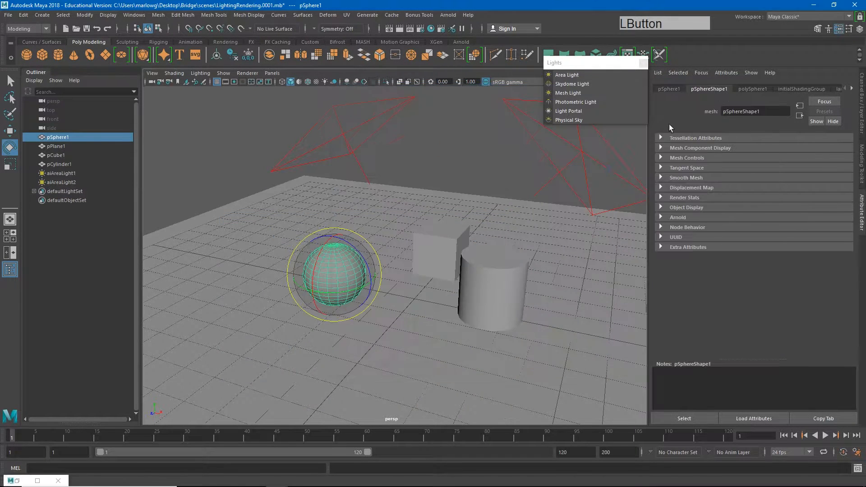
Step: Assign a new Arnold aiStandardSurface material to the sphere
{"action": "left_click", "coordinate": [411, 158]}
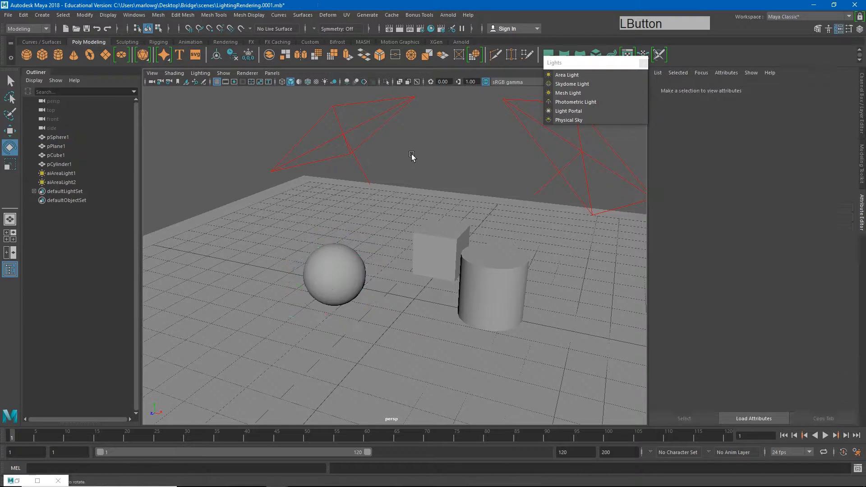
{"action": "left_click", "coordinate": [333, 286]}
{"action": "right_click", "coordinate": [333, 276]}
{"action": "right_click_drag", "start_coordinate": [332, 276], "coordinate": [327, 461]}
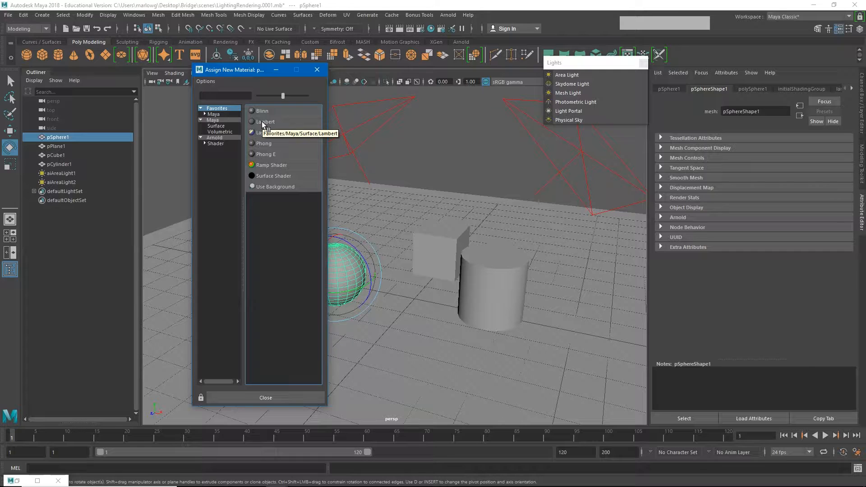
{"action": "left_click", "coordinate": [214, 138]}
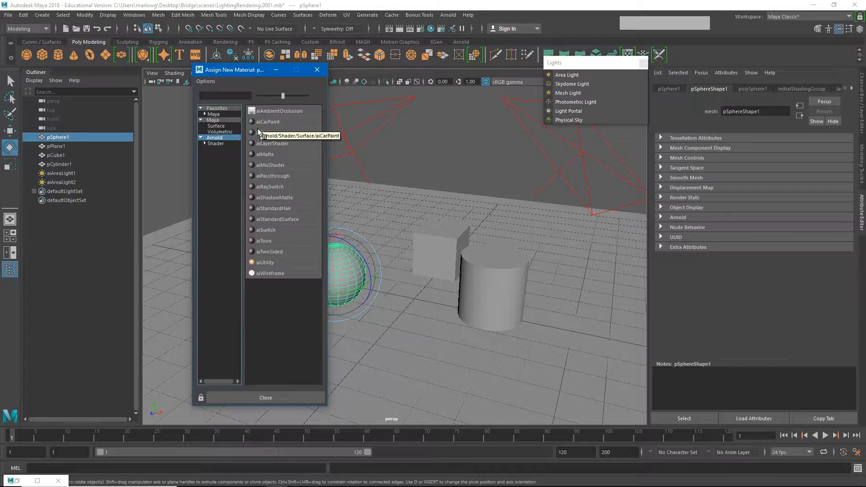
{"action": "left_click", "coordinate": [267, 220]}
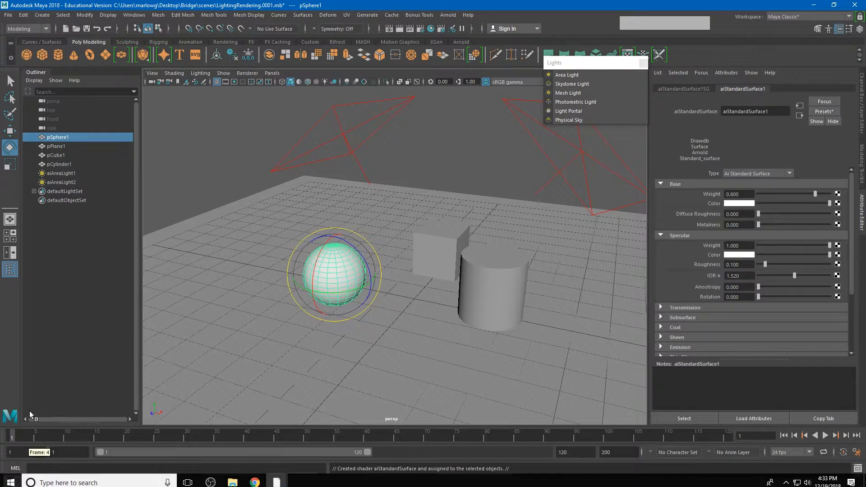
Step: Restore the render view, frame the sphere closely in the perspective view, run a live Arnold render, and stop it
{"action": "left_click", "coordinate": [21, 481]}
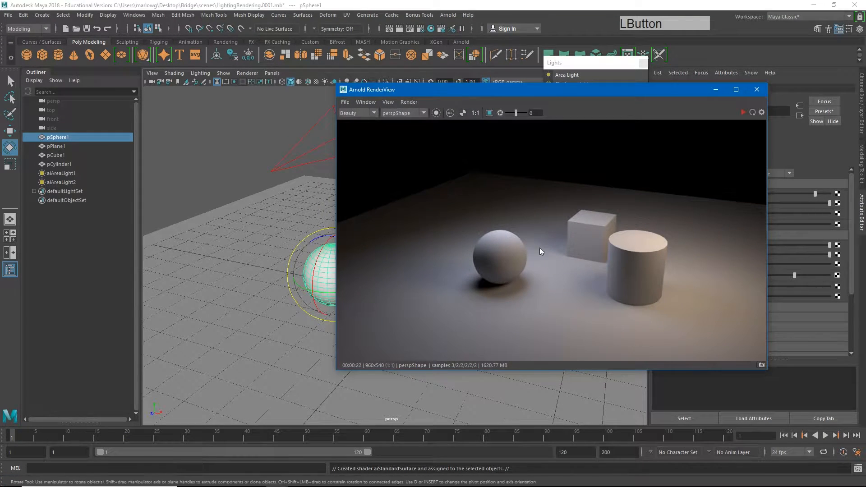
{"action": "right_click_drag", "start_coordinate": [311, 279], "coordinate": [437, 295], "text": "alt"}
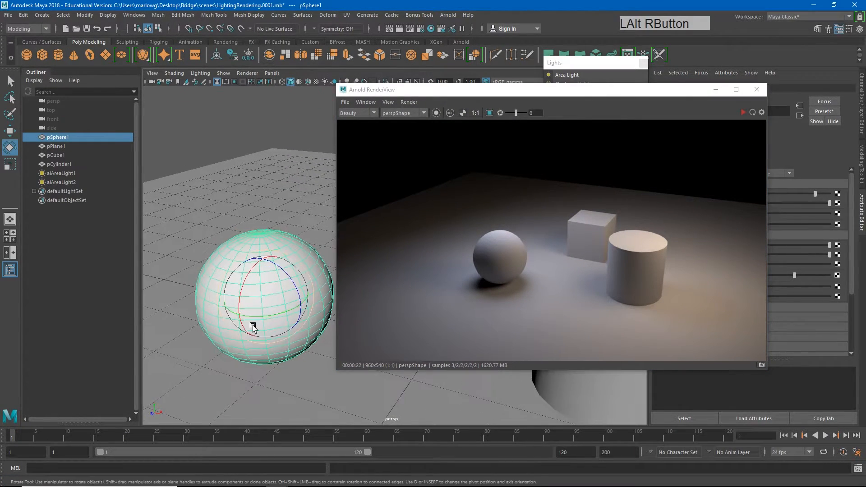
{"action": "middle_click_drag", "start_coordinate": [253, 326], "coordinate": [318, 310], "text": "alt"}
{"action": "left_click", "coordinate": [744, 112]}
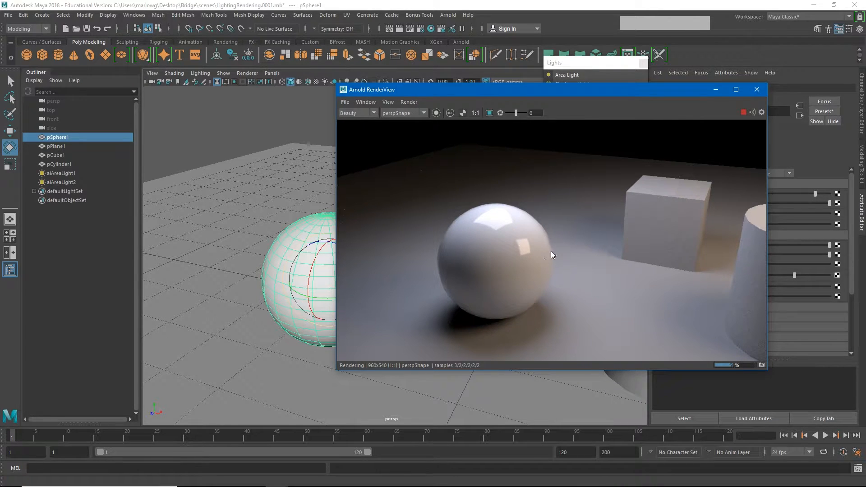
{"action": "left_click", "coordinate": [742, 112]}
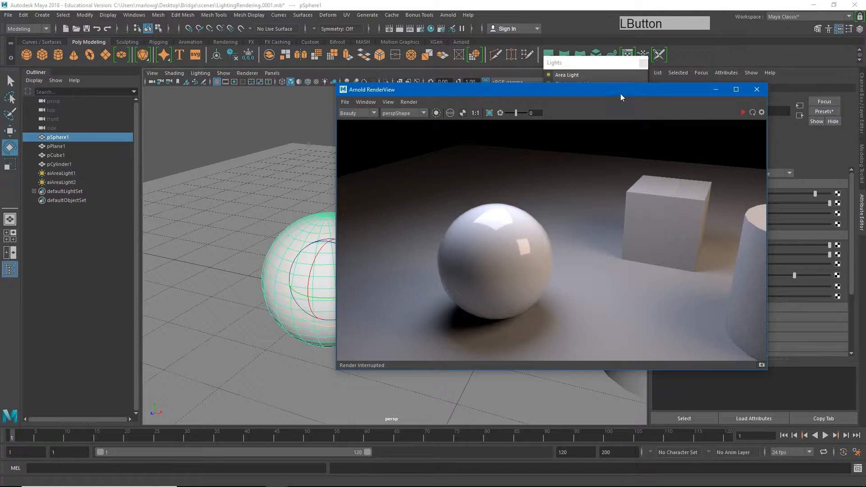
Step: Set the samples of both aiAreaLight1 and aiAreaLight2 to 1 and restart the live render
{"action": "left_click_drag", "start_coordinate": [624, 91], "coordinate": [477, 91]}
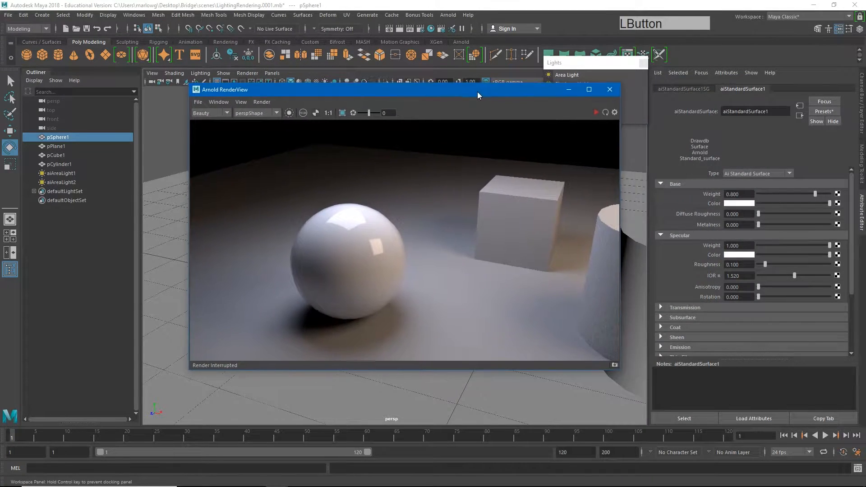
{"action": "left_click", "coordinate": [65, 174]}
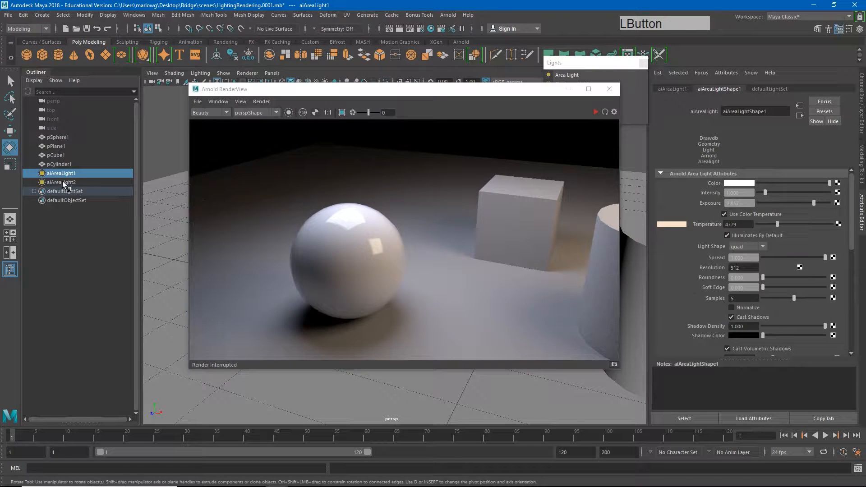
{"action": "left_click", "coordinate": [743, 299]}
{"action": "type", "text": "1"}
{"action": "key", "text": "Return"}
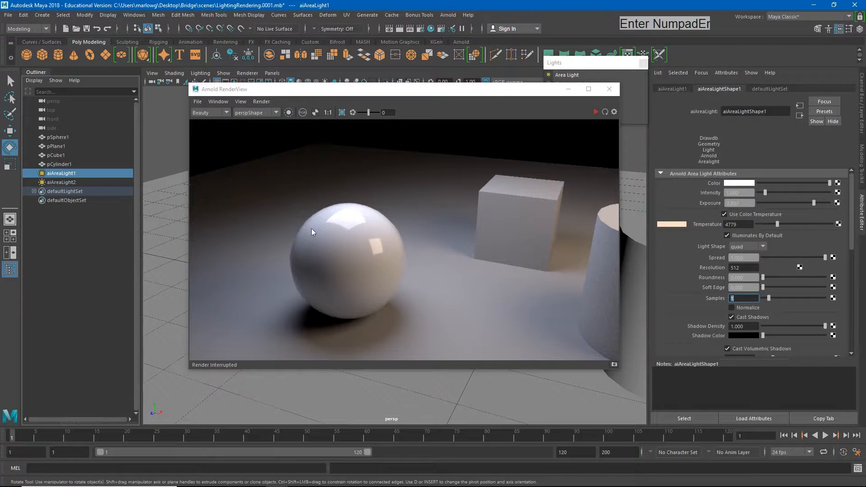
{"action": "left_click", "coordinate": [63, 184]}
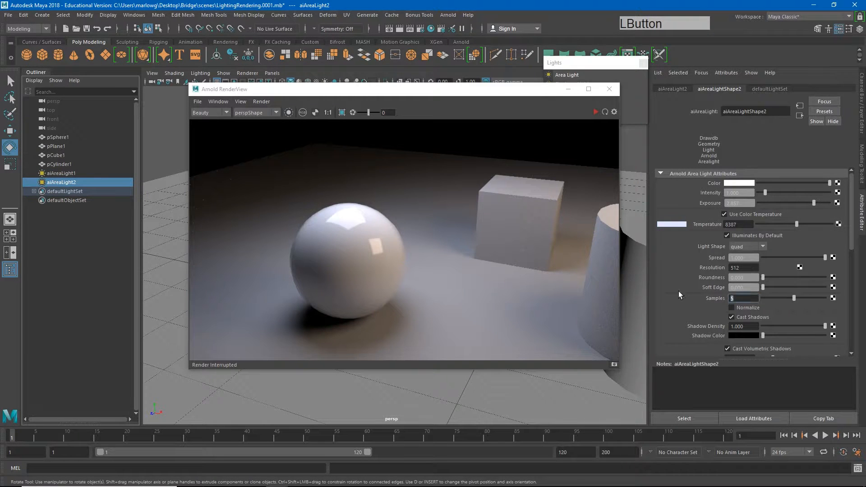
{"action": "type", "text": "1"}
{"action": "key", "text": "Return"}
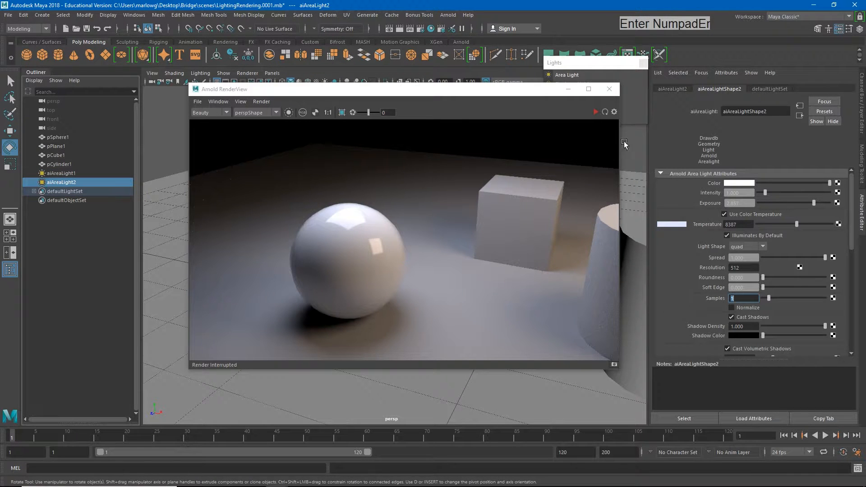
{"action": "left_click", "coordinate": [596, 112]}
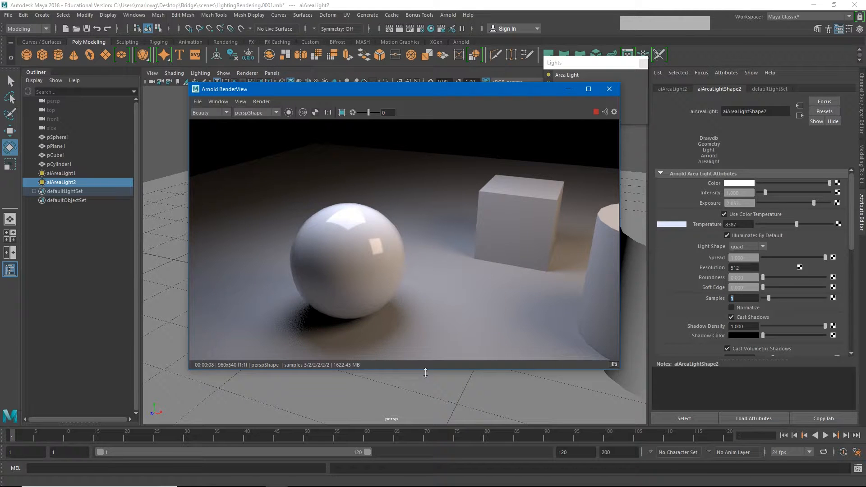
Step: Move the cylinder next to the sphere, in front of the cube, with the render view shifted out of the way
{"action": "left_click", "coordinate": [639, 272]}
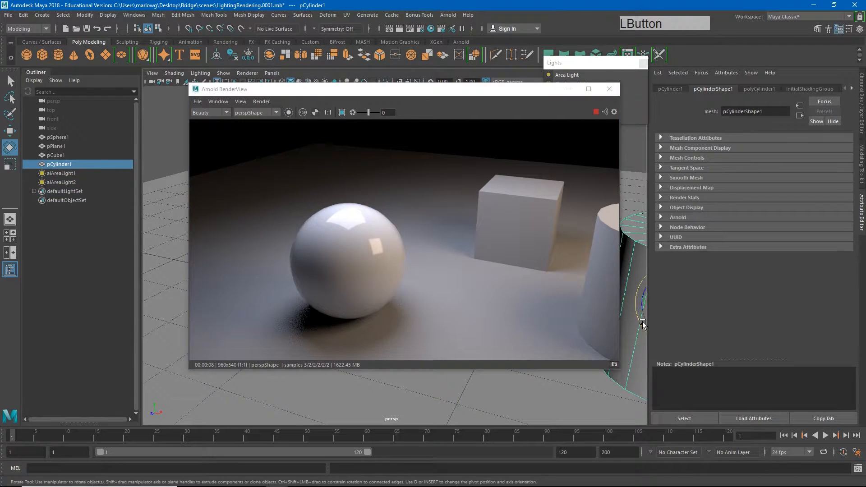
{"action": "key", "text": "w"}
{"action": "left_click_drag", "start_coordinate": [542, 95], "coordinate": [319, 107]}
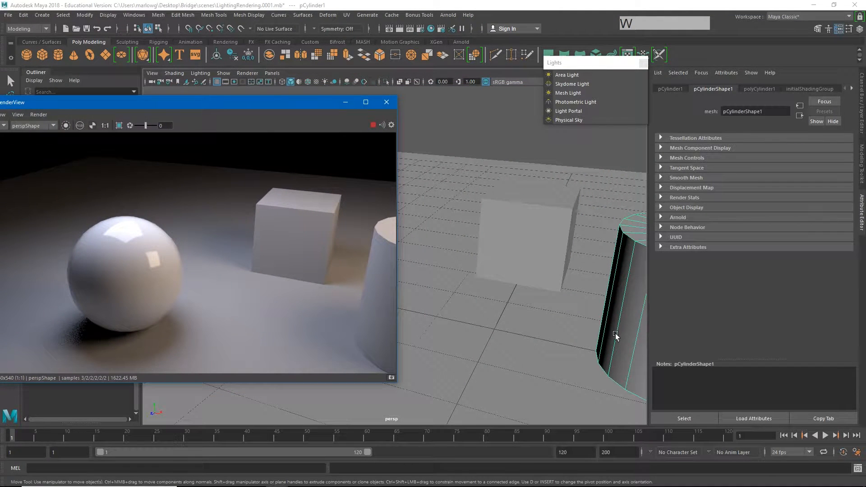
{"action": "middle_click_drag", "start_coordinate": [616, 336], "coordinate": [471, 301]}
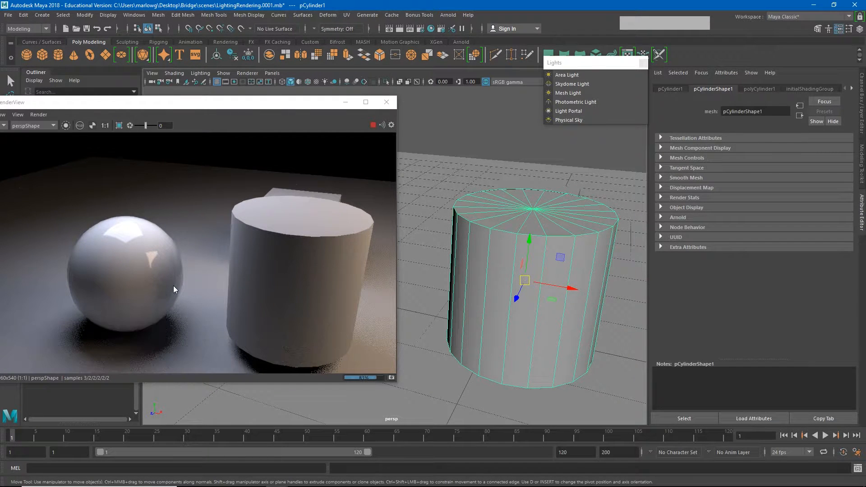
Step: Assign a new Arnold aiStandardSurface material to the cylinder
{"action": "right_click", "coordinate": [489, 270]}
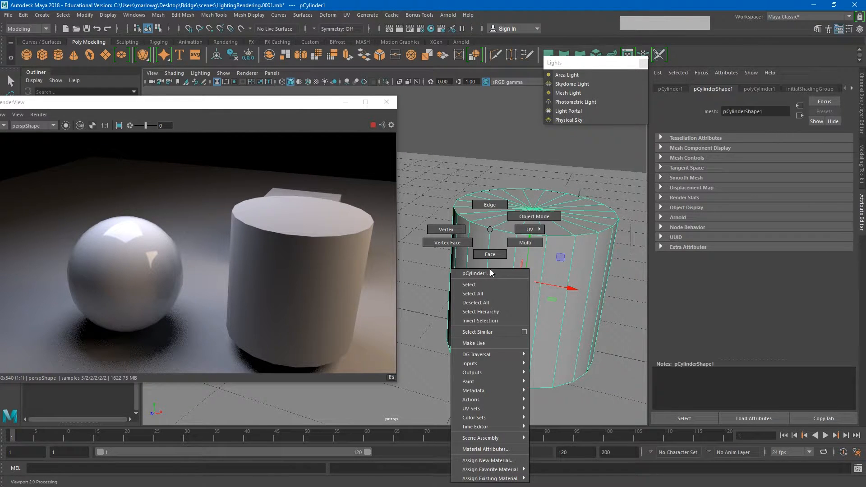
{"action": "left_click", "coordinate": [491, 460]}
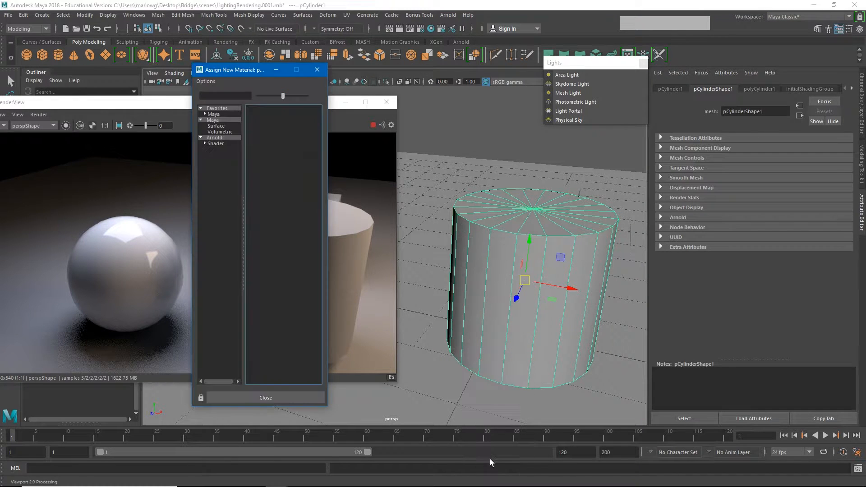
{"action": "left_click", "coordinate": [215, 143]}
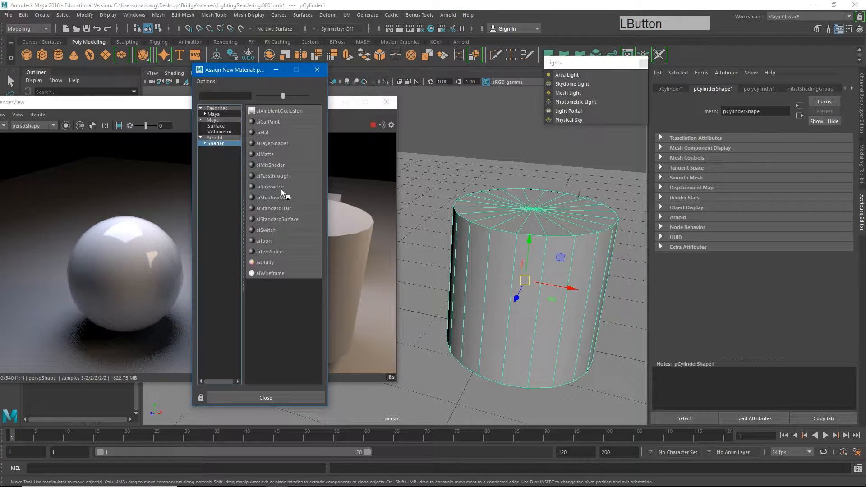
{"action": "left_click", "coordinate": [285, 220]}
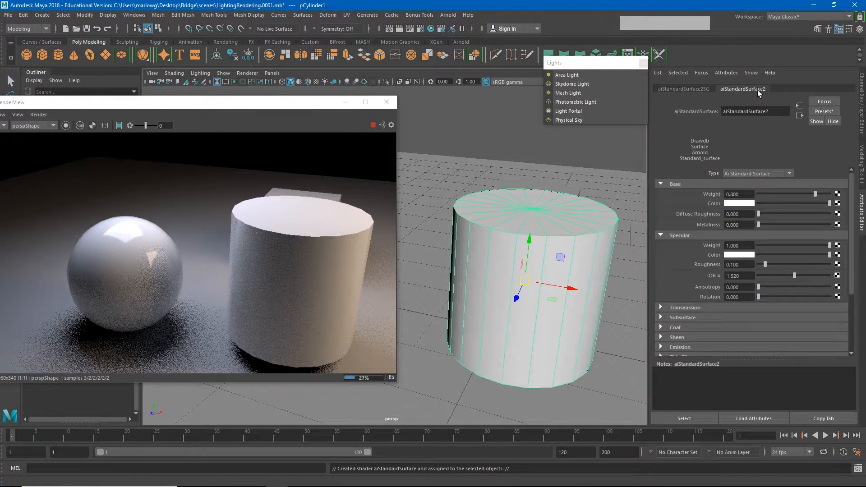
Step: Set the base color of the cylinder's material to blue and deselect the cylinder
{"action": "left_click", "coordinate": [741, 203]}
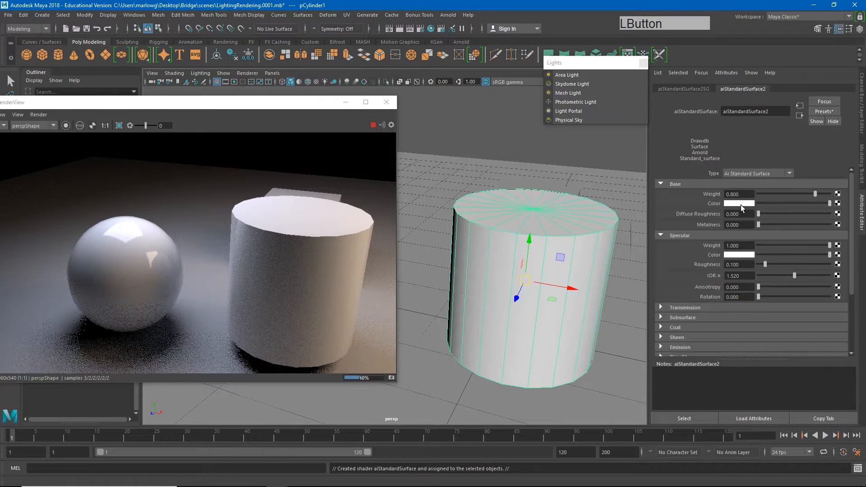
{"action": "left_click", "coordinate": [748, 181]}
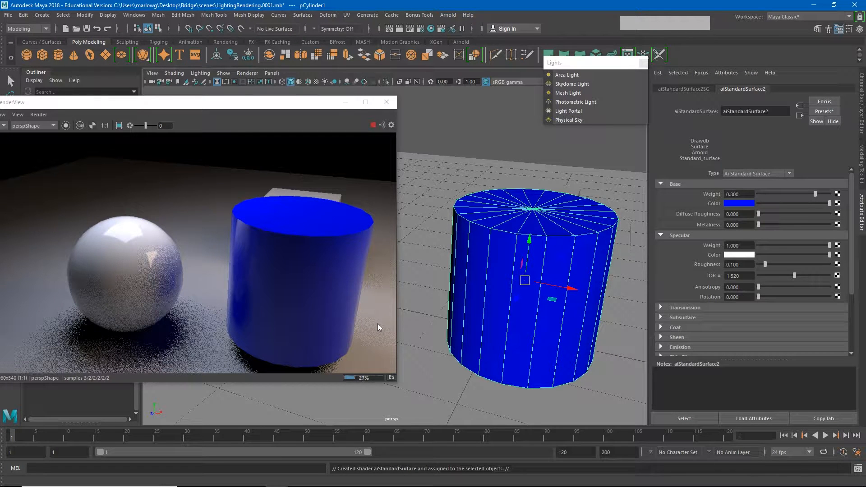
{"action": "left_click", "coordinate": [464, 128]}
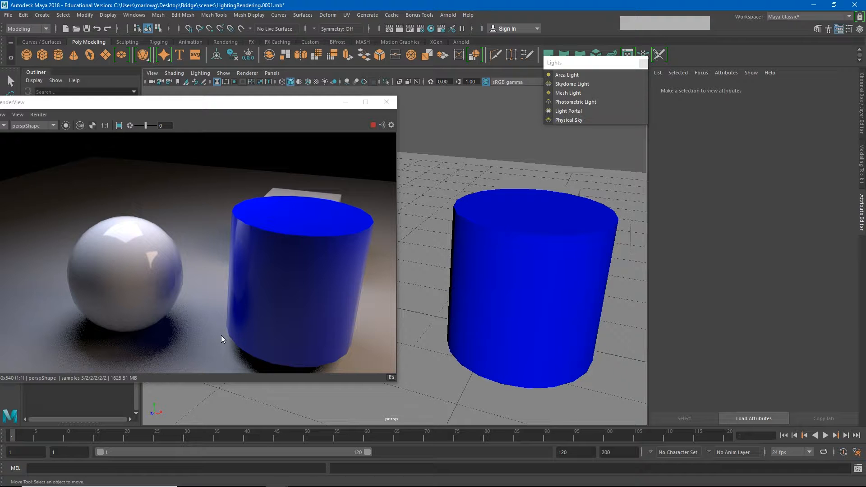
Step: Try a specular roughness of 0.397 on the sphere's material, and set it finally to 0
{"action": "left_click_drag", "start_coordinate": [211, 106], "coordinate": [340, 93]}
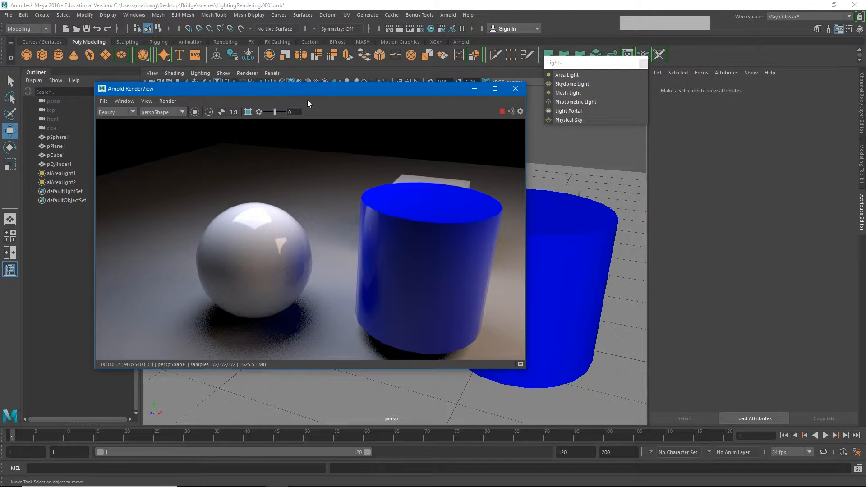
{"action": "mouse_move", "coordinate": [313, 90]}
{"action": "left_mouse_down"}
{"action": "mouse_move", "coordinate": [614, 104]}
{"action": "mouse_move", "coordinate": [301, 84]}
{"action": "left_mouse_up"}
{"action": "left_click", "coordinate": [332, 270]}
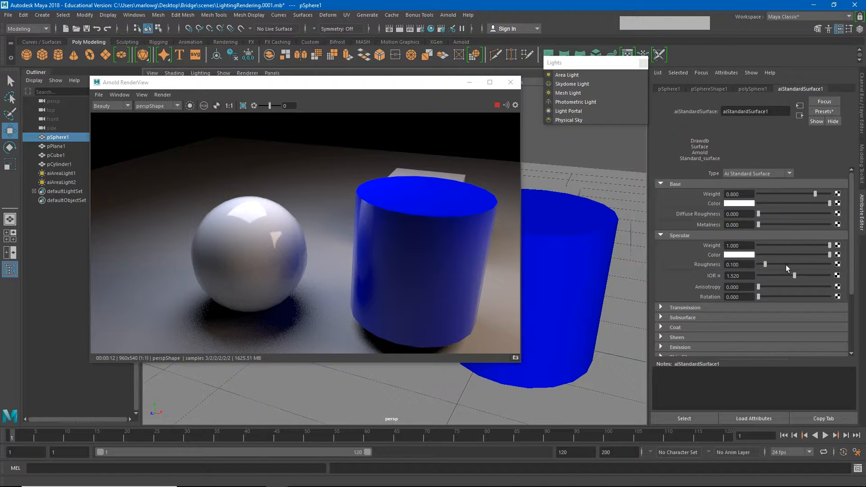
{"action": "left_click_drag", "start_coordinate": [765, 264], "coordinate": [786, 264]}
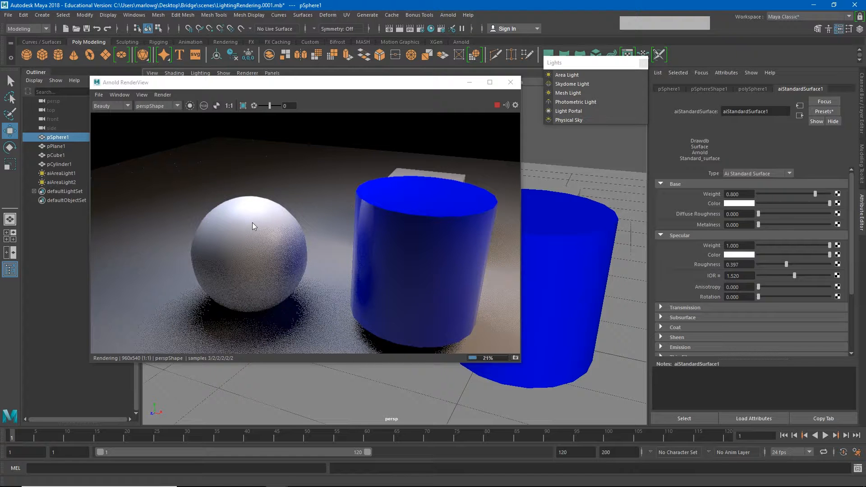
{"action": "left_click_drag", "start_coordinate": [788, 265], "coordinate": [717, 268]}
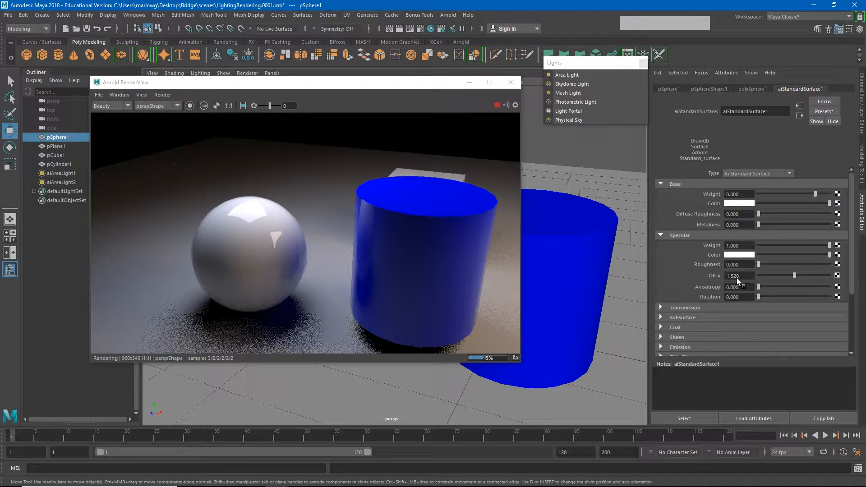
Step: Try specular IOR values of 3.000 and 0 on the sphere's material, and settle on about 1.519
{"action": "left_click_drag", "start_coordinate": [794, 277], "coordinate": [840, 284]}
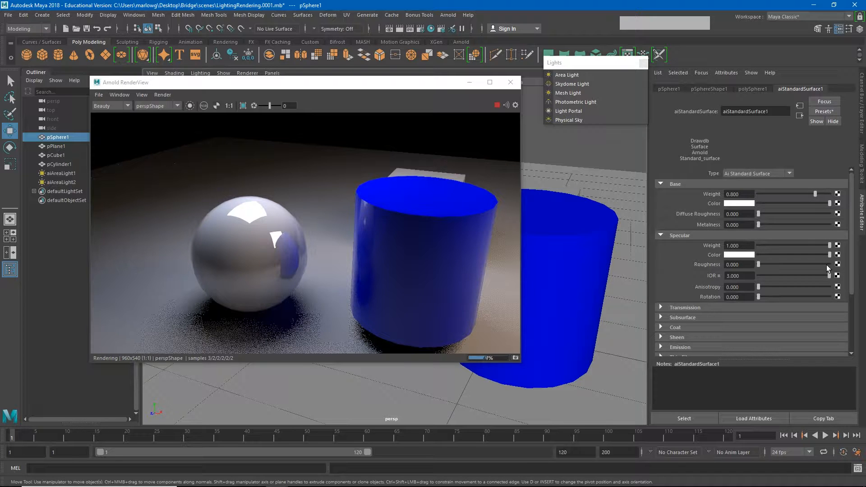
{"action": "left_click_drag", "start_coordinate": [835, 281], "coordinate": [659, 283]}
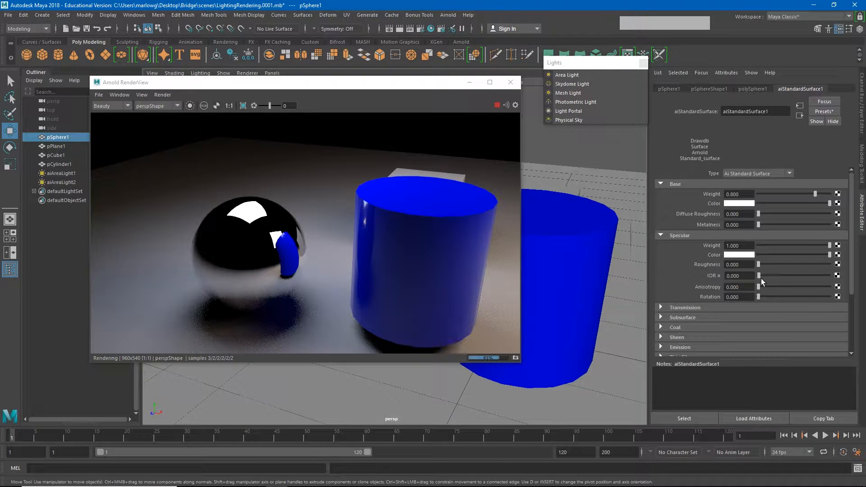
{"action": "mouse_move", "coordinate": [766, 276]}
{"action": "left_mouse_down"}
{"action": "mouse_move", "coordinate": [778, 276]}
{"action": "mouse_move", "coordinate": [772, 270]}
{"action": "left_mouse_up"}
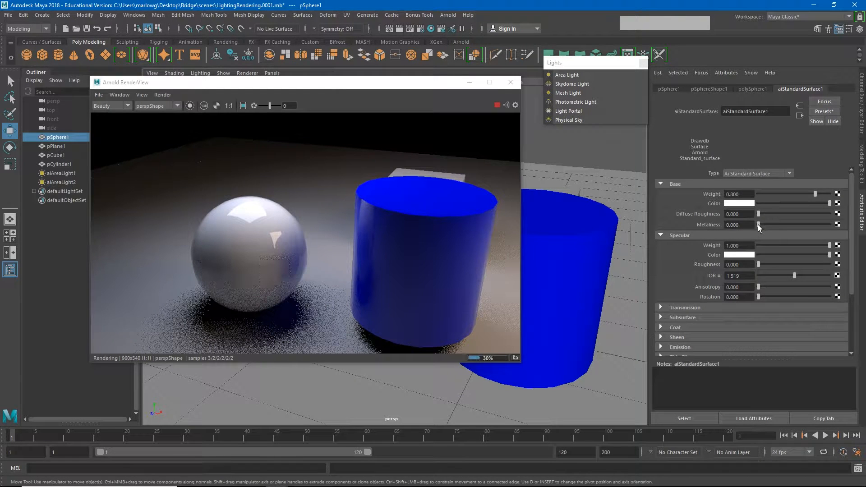
Step: Raise the base metalness of the sphere's material to about 0.776
{"action": "left_click_drag", "start_coordinate": [758, 225], "coordinate": [812, 229]}
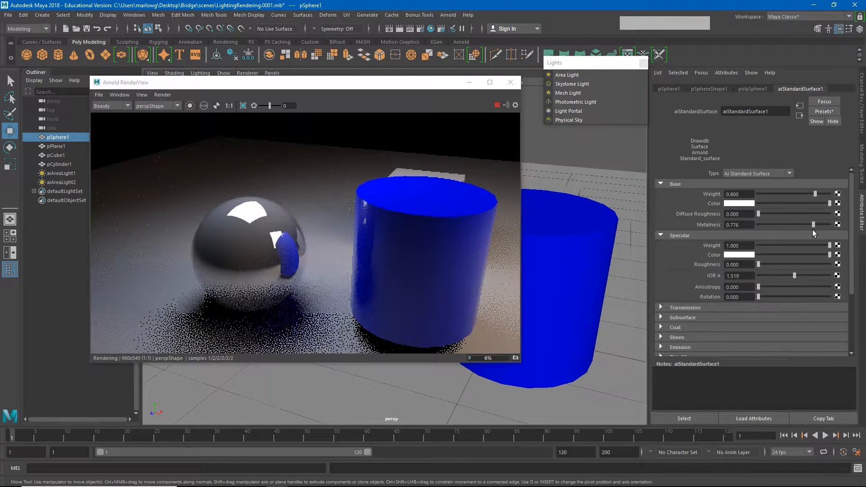
Step: Set the base metalness of the sphere's material to 0
{"action": "left_click_drag", "start_coordinate": [813, 224], "coordinate": [709, 212]}
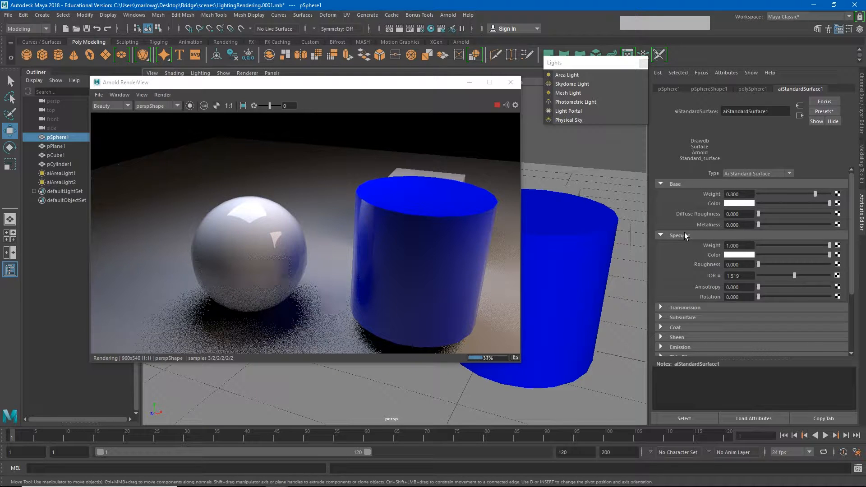
Step: Try a transmission weight of 1.000 on the sphere's material, and set it back to 0
{"action": "scroll", "coordinate": [691, 258], "scroll_direction": "down", "scroll_amount": 3}
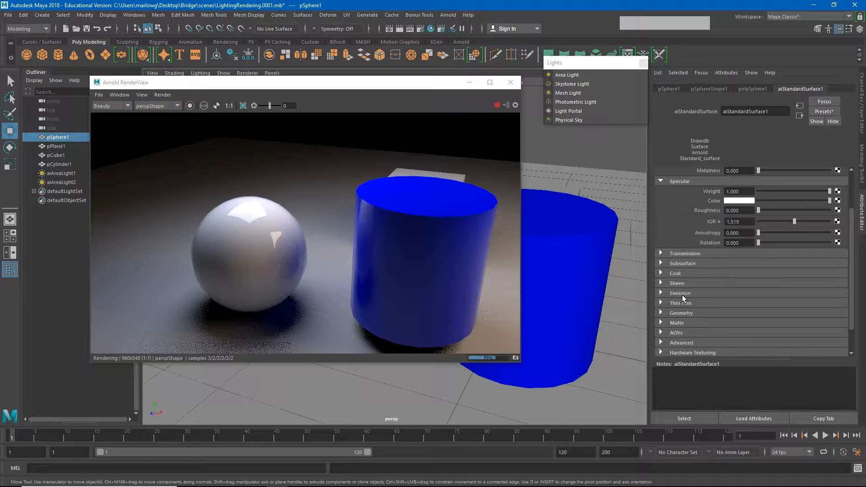
{"action": "left_click", "coordinate": [661, 253]}
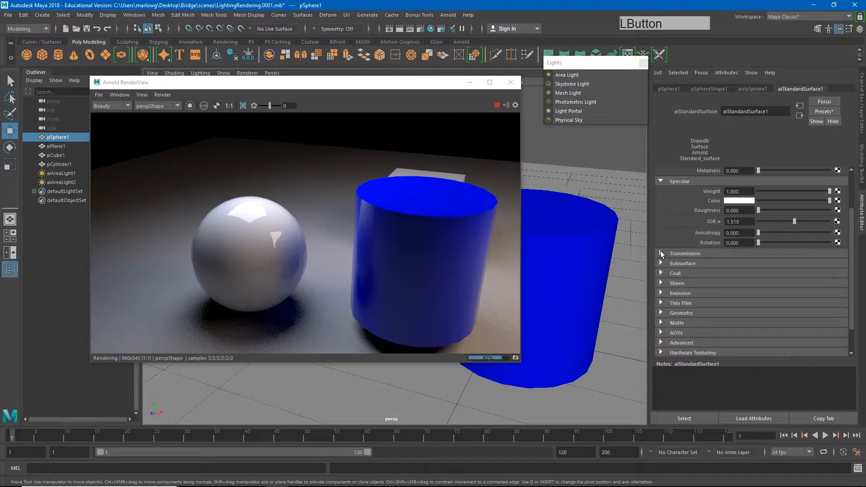
{"action": "left_click", "coordinate": [661, 254]}
{"action": "left_click_drag", "start_coordinate": [758, 263], "coordinate": [830, 263]}
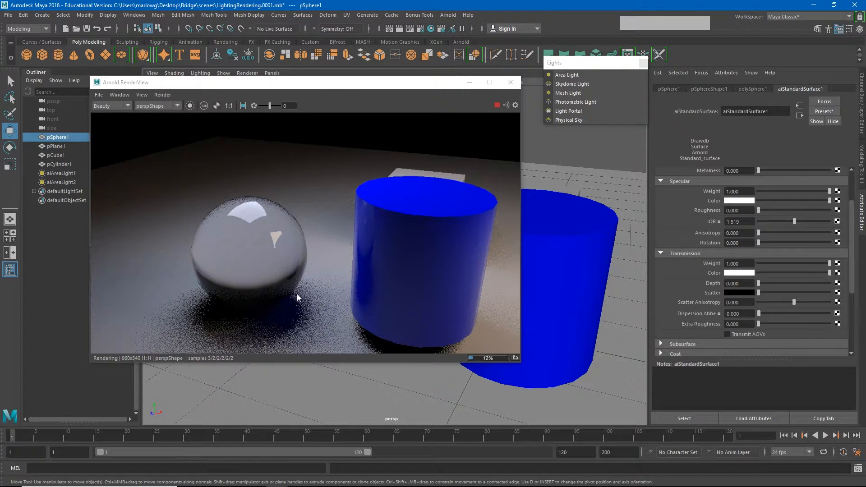
{"action": "left_click_drag", "start_coordinate": [268, 294], "coordinate": [444, 386], "text": "alt"}
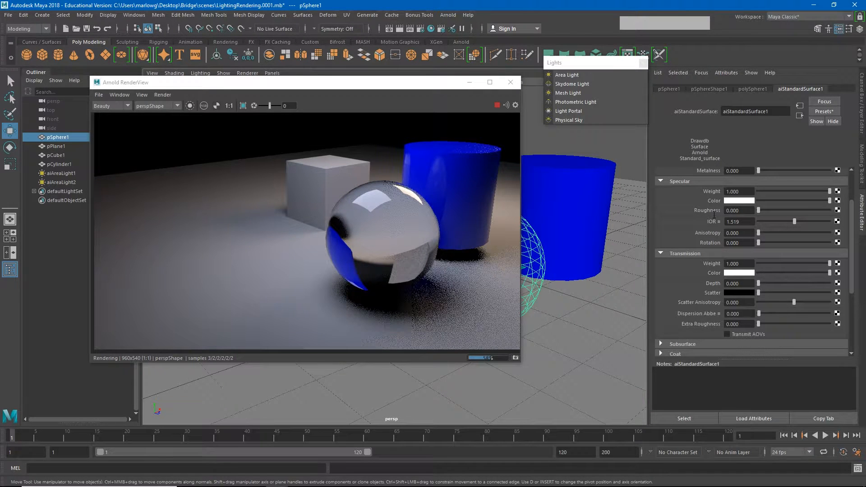
{"action": "left_click_drag", "start_coordinate": [804, 264], "coordinate": [756, 267]}
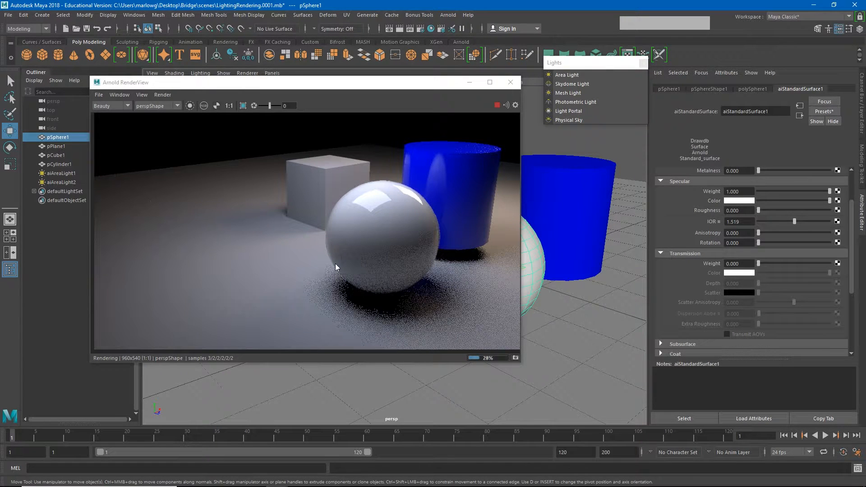
Step: Raise the subsurface weight of the sphere's material to 1.000
{"action": "scroll", "coordinate": [703, 297], "scroll_direction": "down", "scroll_amount": 5}
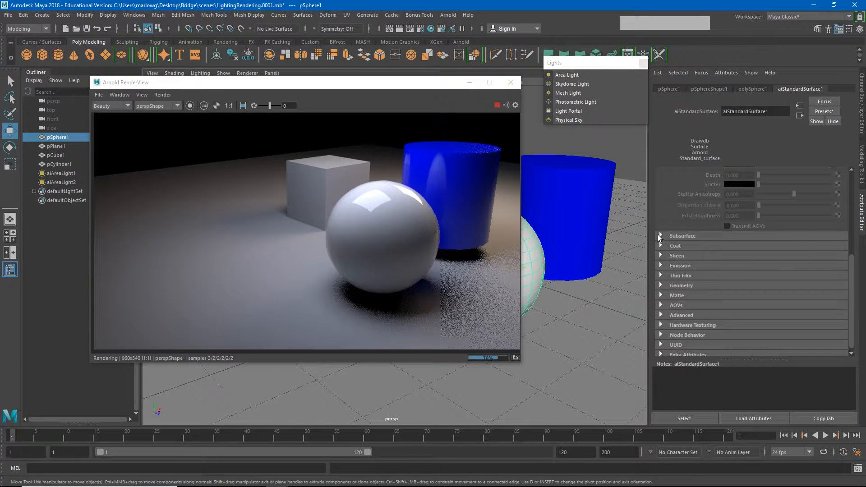
{"action": "left_click", "coordinate": [659, 235]}
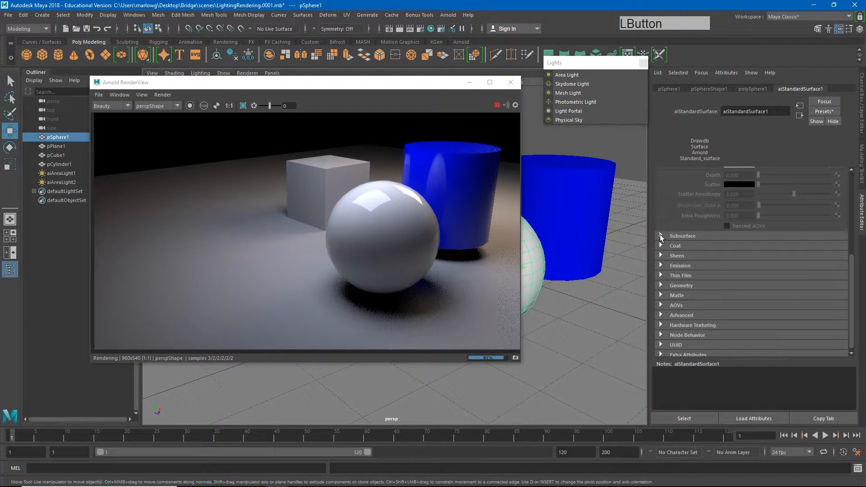
{"action": "mouse_move", "coordinate": [476, 261]}
{"action": "left_mouse_down", "text": "alt"}
{"action": "mouse_move", "coordinate": [486, 265]}
{"action": "mouse_move", "coordinate": [475, 262]}
{"action": "left_mouse_up", "text": "alt"}
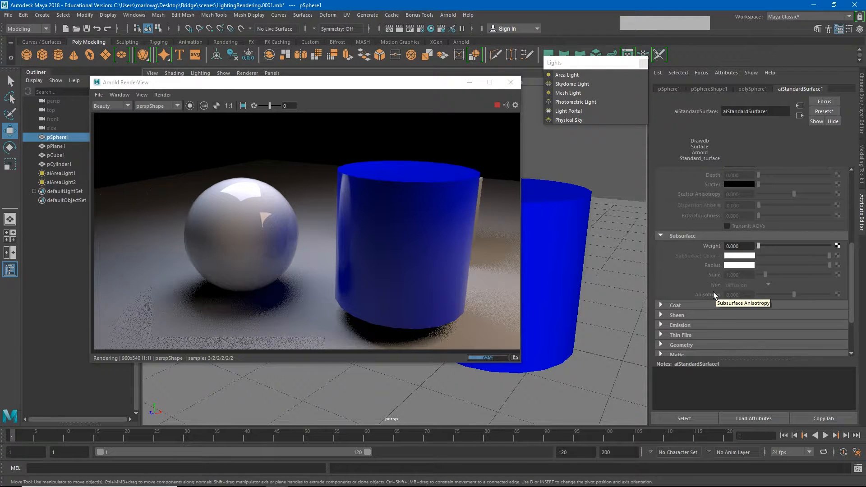
{"action": "left_click_drag", "start_coordinate": [758, 246], "coordinate": [840, 256]}
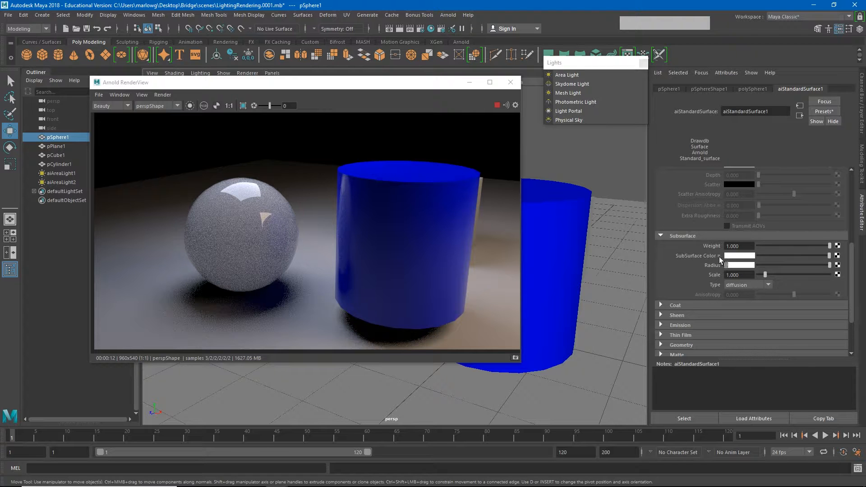
Step: Try a light pink subsurface color on the sphere's material, set the subsurface weight to 0, and close the color editor
{"action": "left_click", "coordinate": [740, 255]}
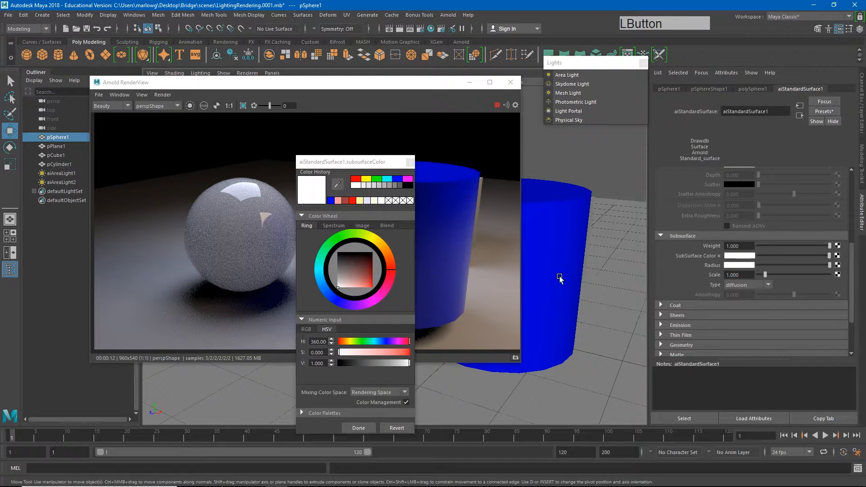
{"action": "left_click", "coordinate": [339, 201]}
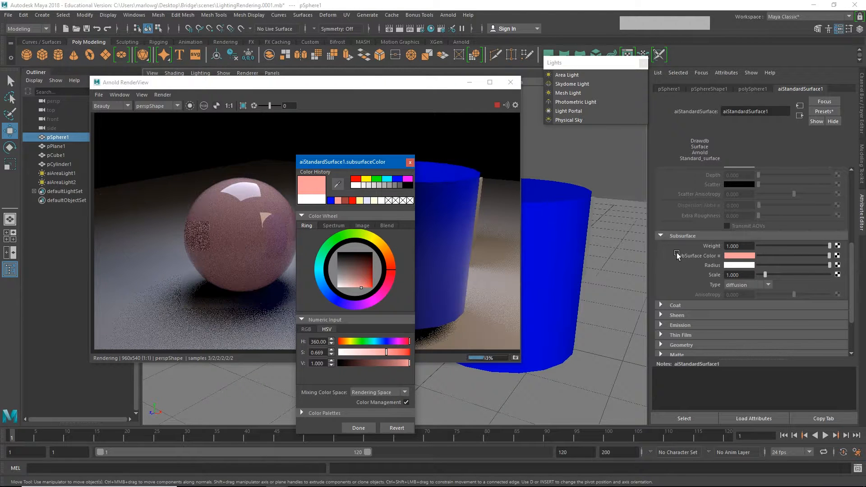
{"action": "left_click", "coordinate": [830, 246]}
{"action": "left_click_drag", "start_coordinate": [830, 246], "coordinate": [712, 247]}
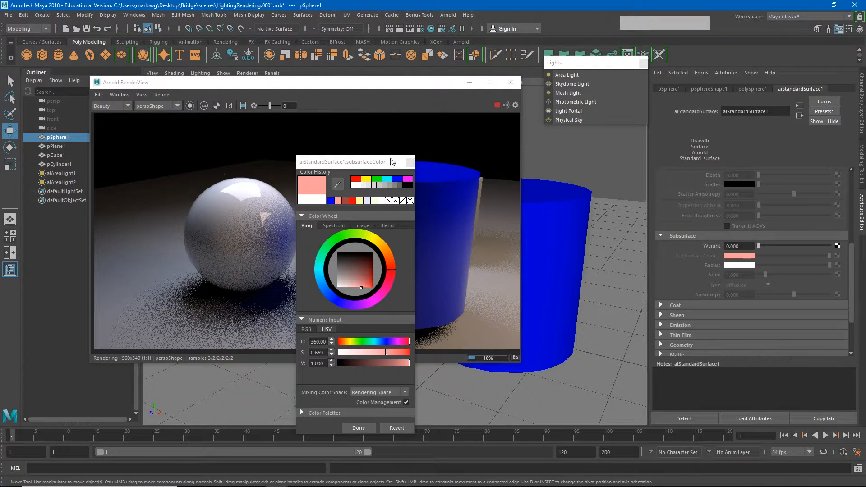
{"action": "left_click", "coordinate": [409, 163]}
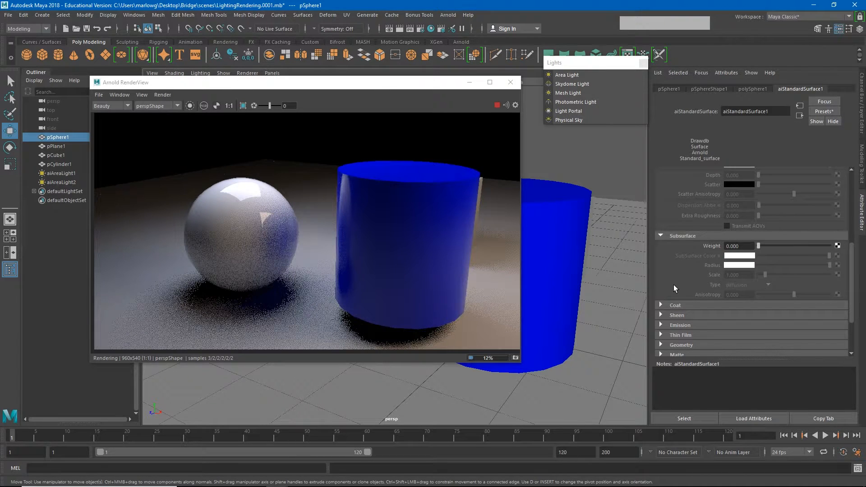
Step: Set the emission weight of the sphere's material to 1.000 and its emission color to blue
{"action": "left_click", "coordinate": [660, 326]}
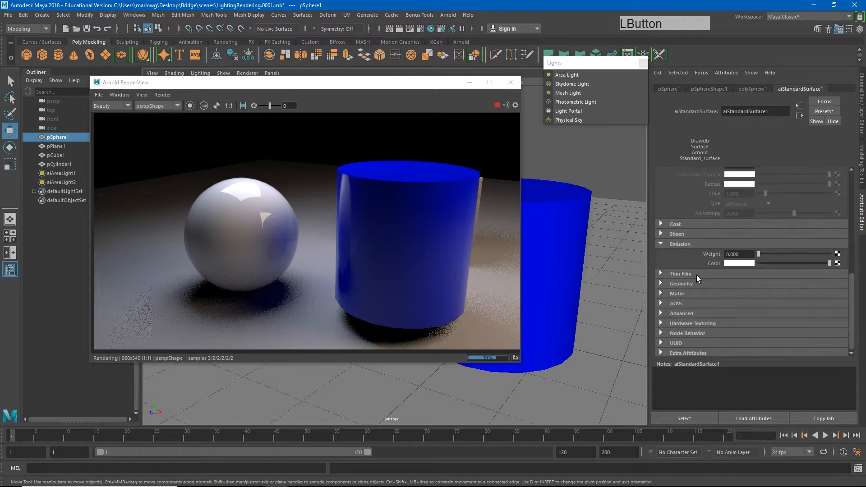
{"action": "scroll", "coordinate": [696, 275], "scroll_direction": "down", "scroll_amount": 2}
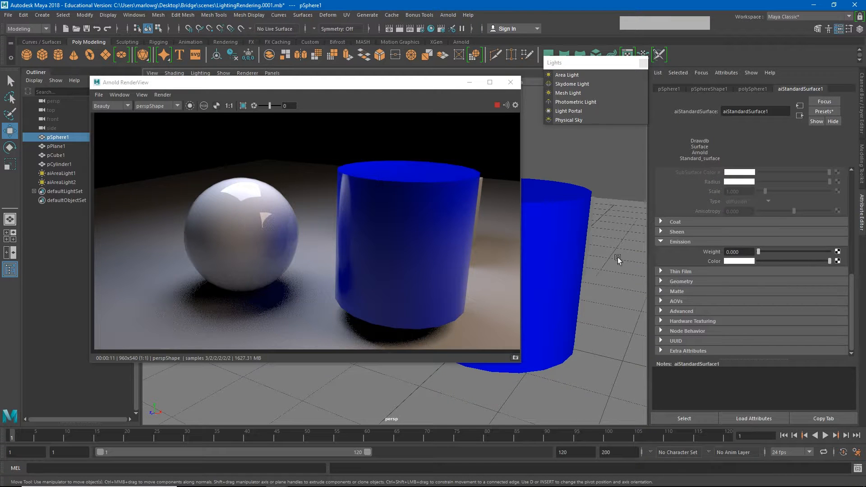
{"action": "left_click_drag", "start_coordinate": [759, 251], "coordinate": [851, 264]}
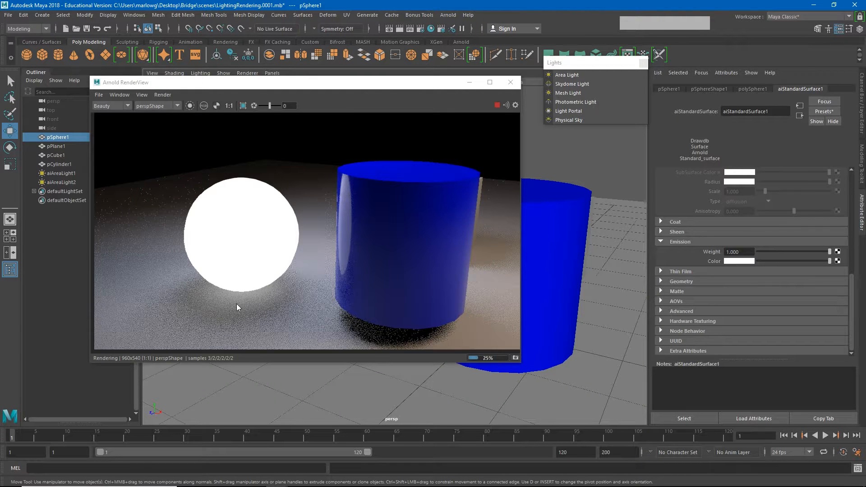
{"action": "left_click", "coordinate": [732, 262]}
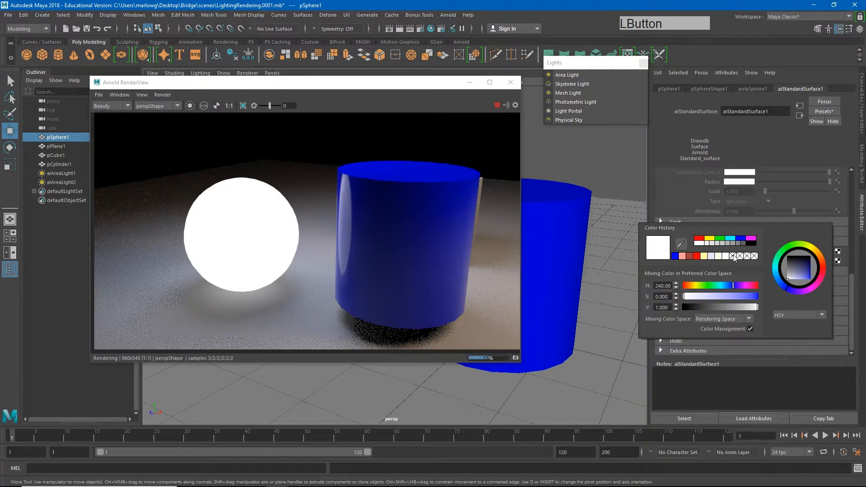
{"action": "left_click", "coordinate": [740, 239]}
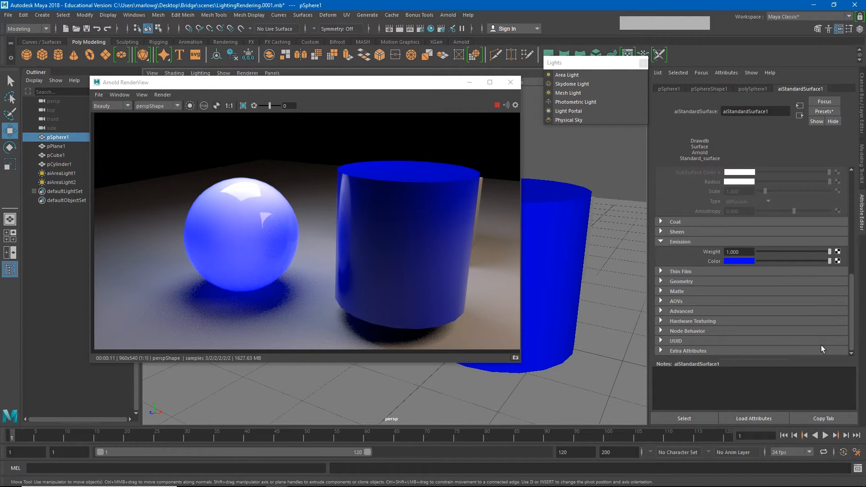
Step: Assign a new Arnold aiStandardSurface material to the ground plane
{"action": "left_click_drag", "start_coordinate": [853, 333], "coordinate": [854, 206]}
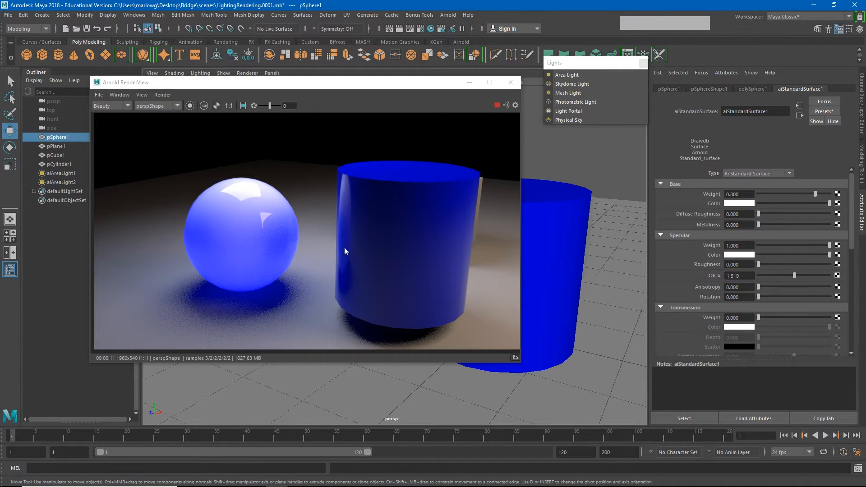
{"action": "left_click", "coordinate": [415, 355]}
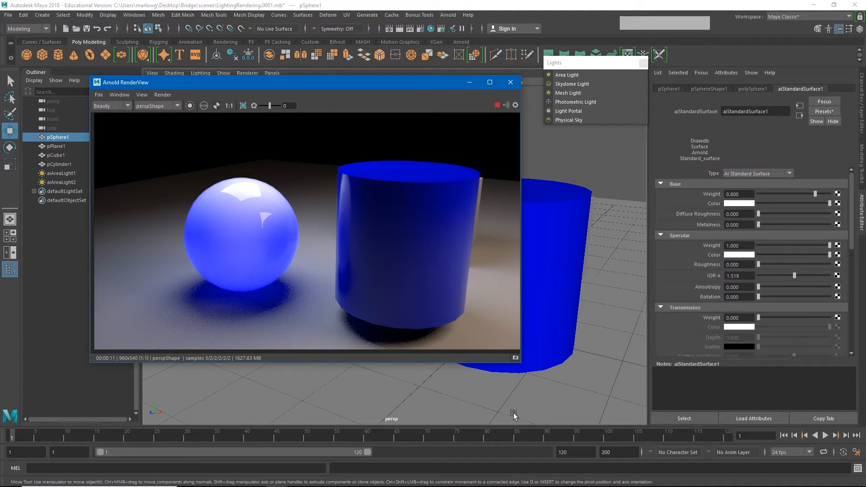
{"action": "left_click", "coordinate": [598, 379]}
{"action": "right_click_drag", "start_coordinate": [454, 395], "coordinate": [451, 459]}
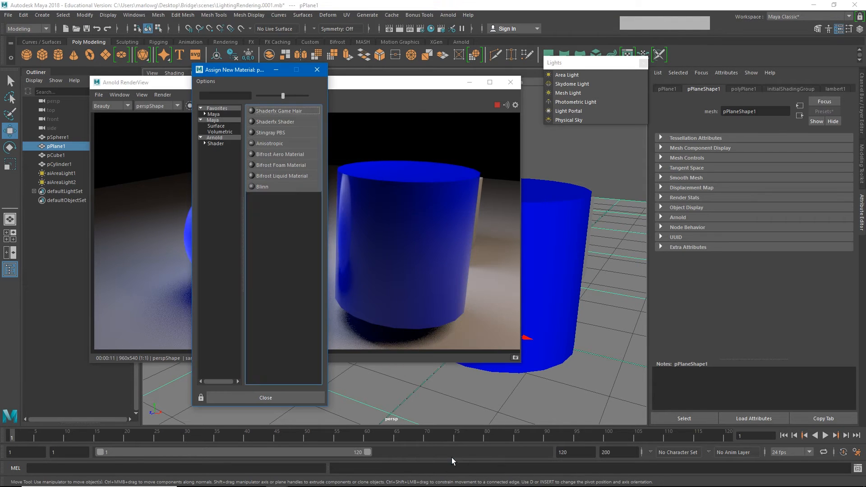
{"action": "left_click", "coordinate": [216, 143]}
{"action": "left_click", "coordinate": [292, 219]}
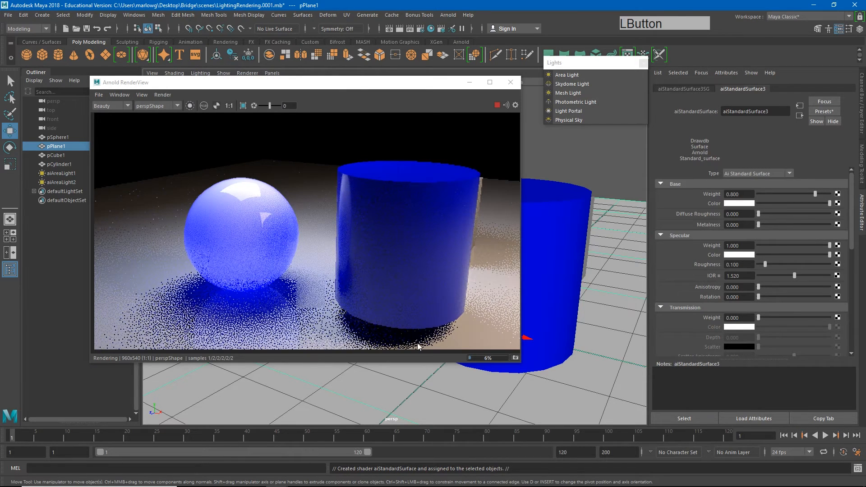
Step: Connect a file texture to the base color of the plane's material and load Tile.jpg from the sourceimages folder
{"action": "left_click", "coordinate": [838, 204]}
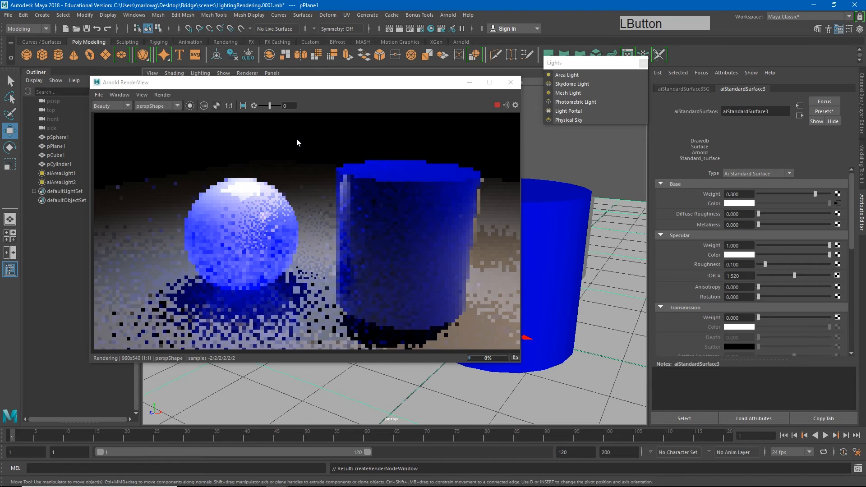
{"action": "left_click", "coordinate": [840, 212]}
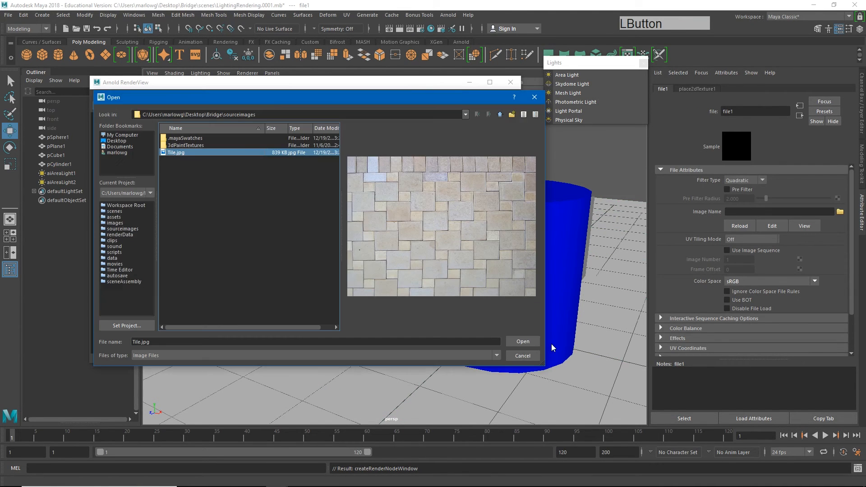
{"action": "left_click", "coordinate": [546, 343]}
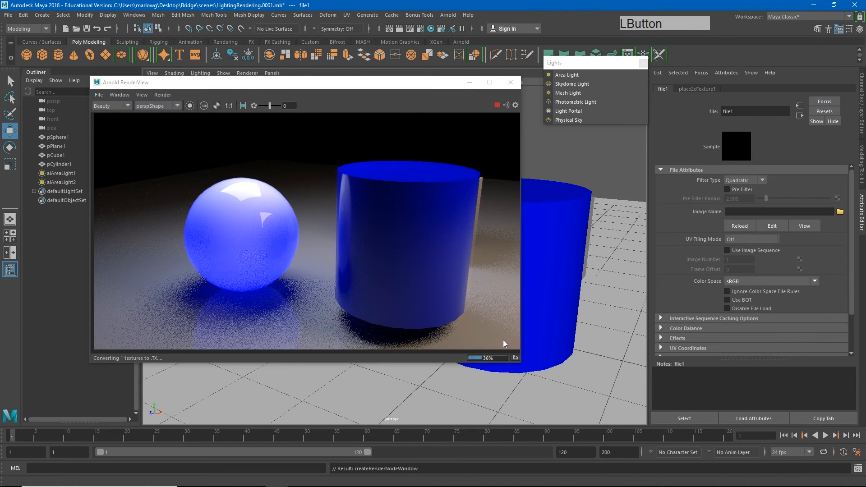